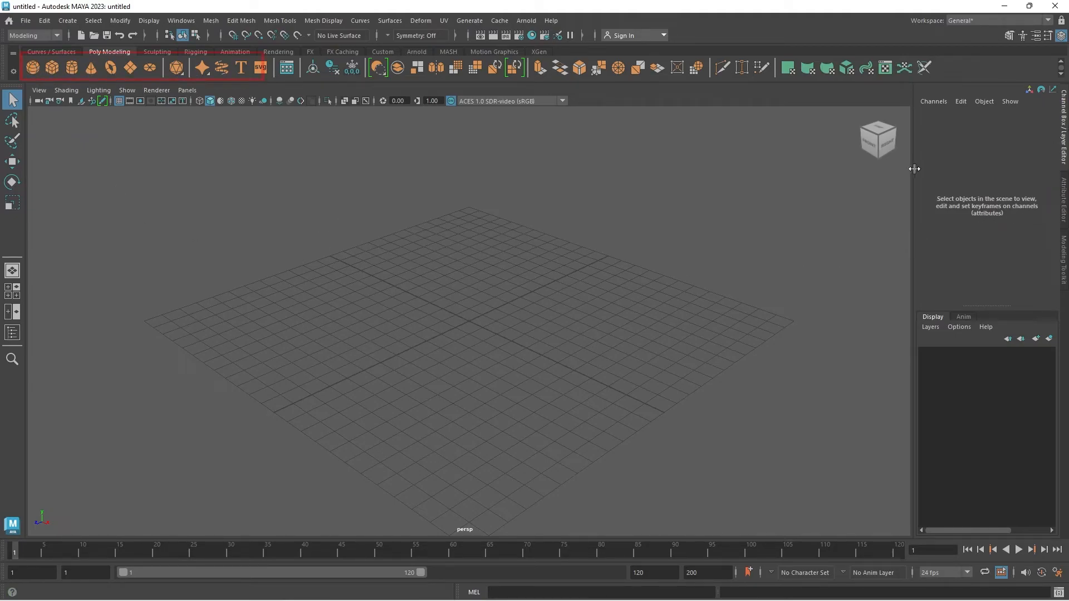
# Create a polygon sphere of about 4.07 radius at the grid centre and a polygon cube about 5.05 × 4.66 × 6.43 beside it
pyautogui.click(32, 67)
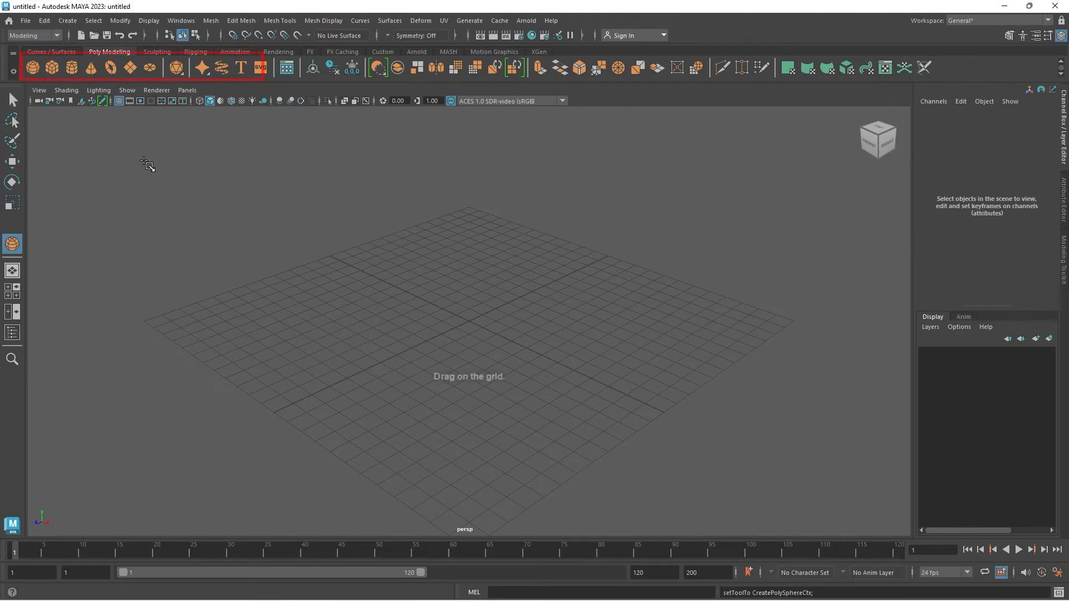
pyautogui.moveTo(473, 321); pyautogui.dragTo(529, 352)
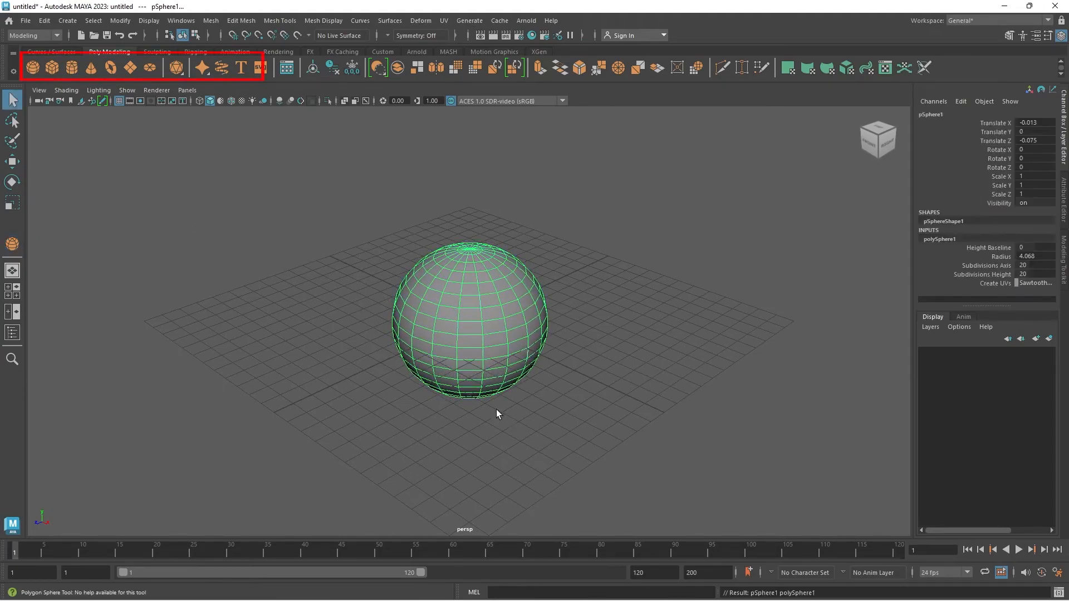
pyautogui.click(52, 67)
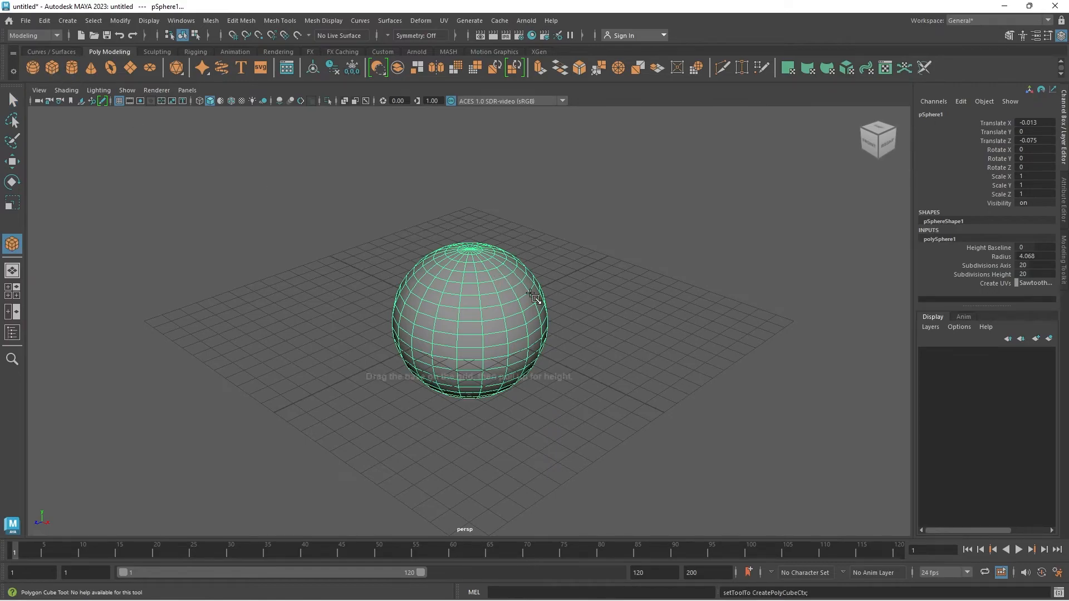
pyautogui.moveTo(680, 332); pyautogui.dragTo(696, 416)
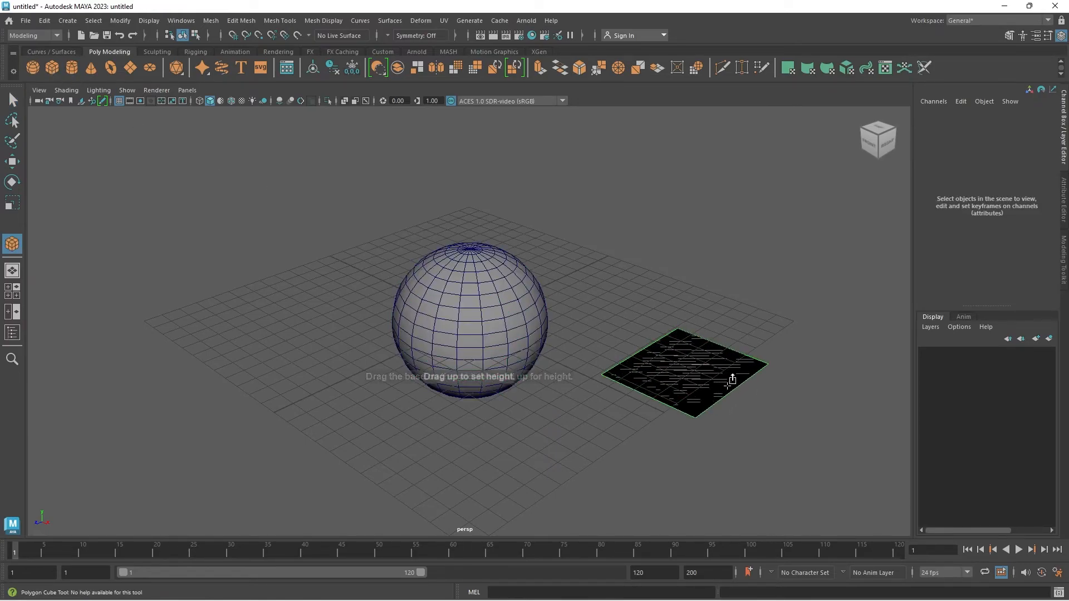
pyautogui.moveTo(737, 381); pyautogui.dragTo(734, 274)
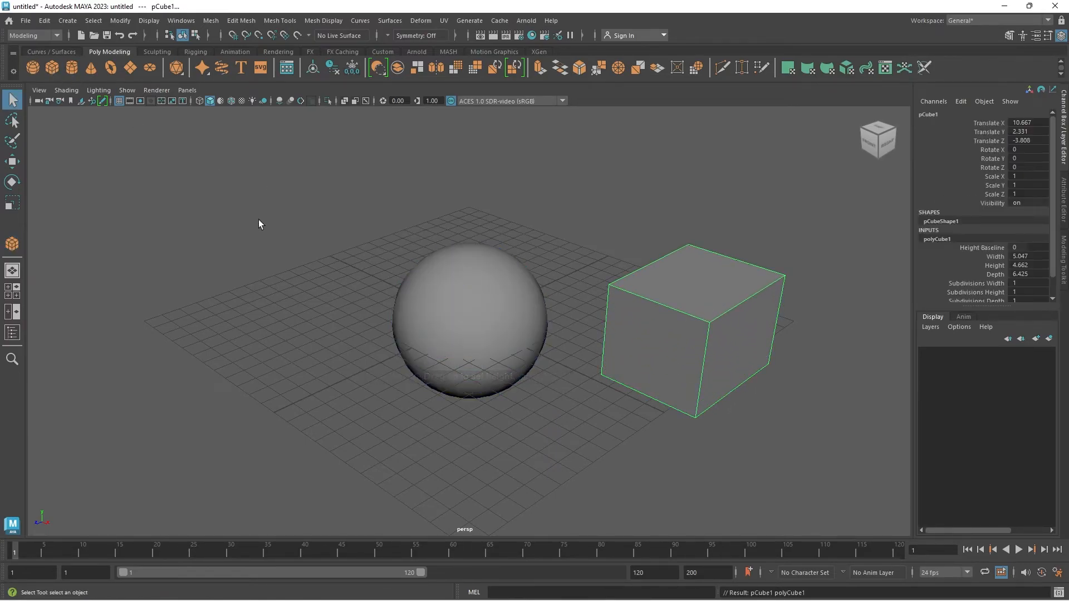
# Create a polygon cylinder of about 4.06 radius and 5.85 height on the opposite side of the sphere from the cube
pyautogui.click(72, 67)
pyautogui.moveTo(211, 328); pyautogui.dragTo(245, 220)
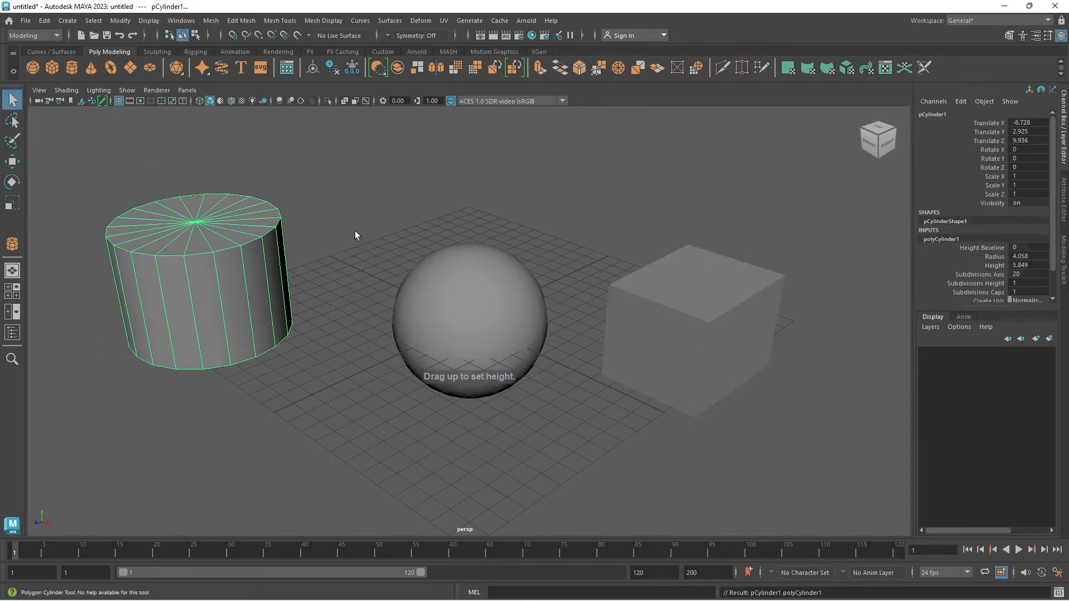
pyautogui.press('q')
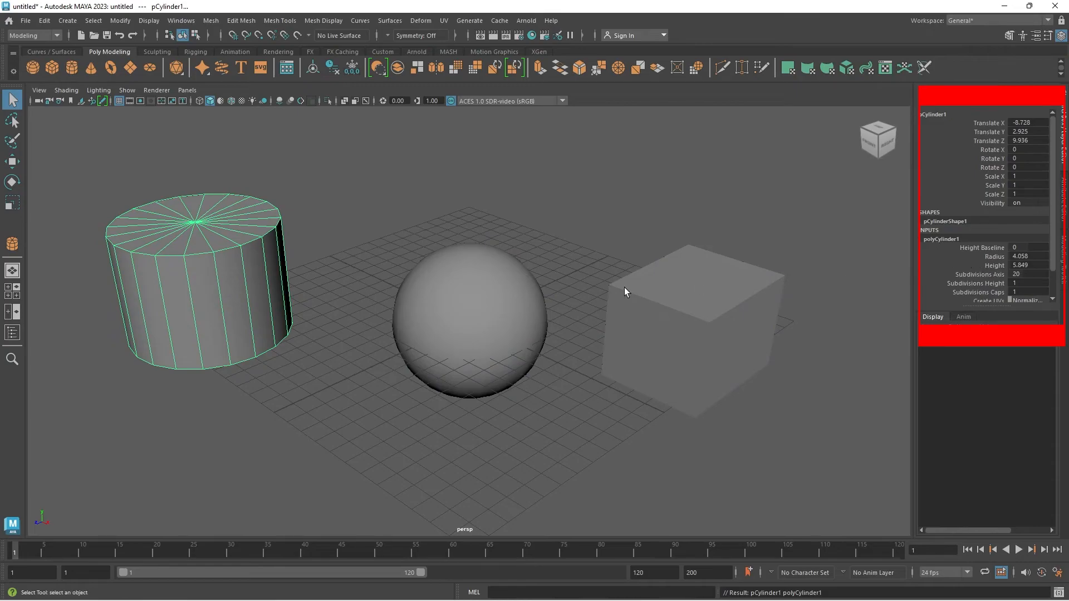
# Inspect the transform channels and construction inputs of the cylinder, sphere and cube one after another
pyautogui.click(306, 244)
pyautogui.click(199, 260)
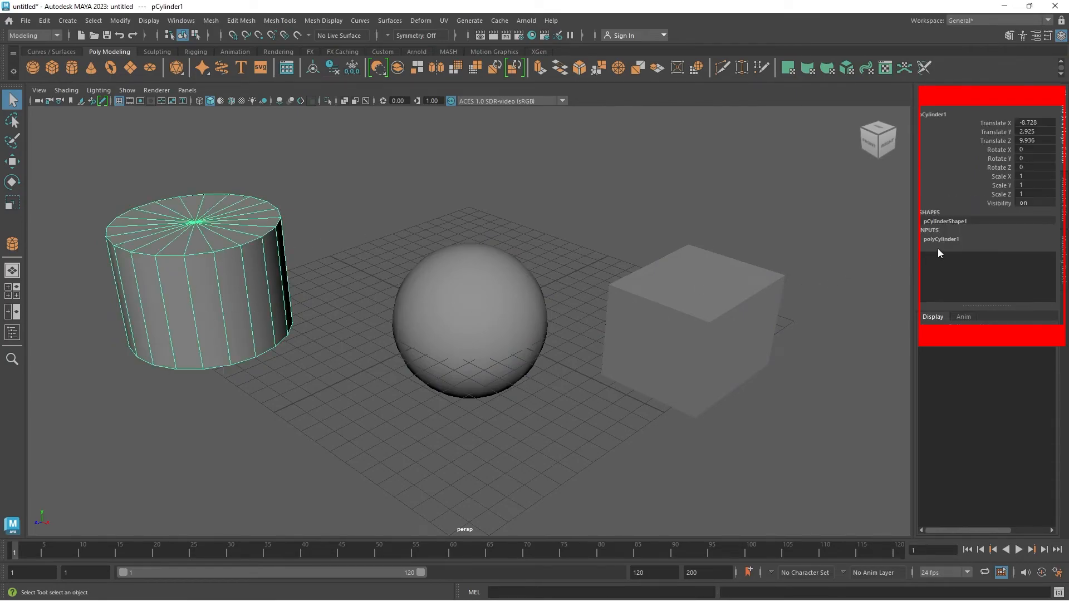
pyautogui.click(469, 316)
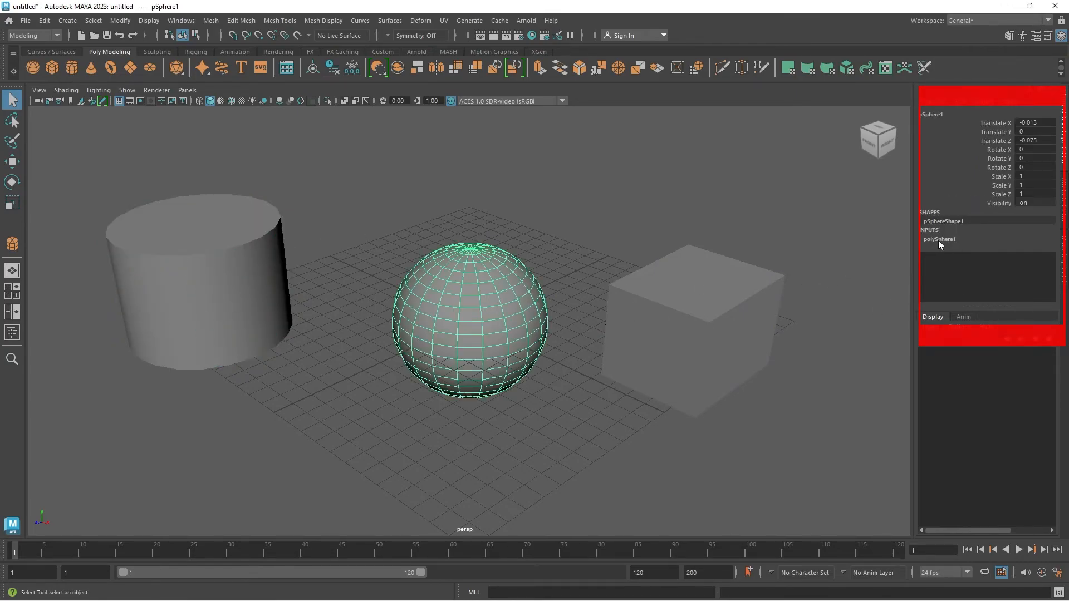
pyautogui.click(640, 347)
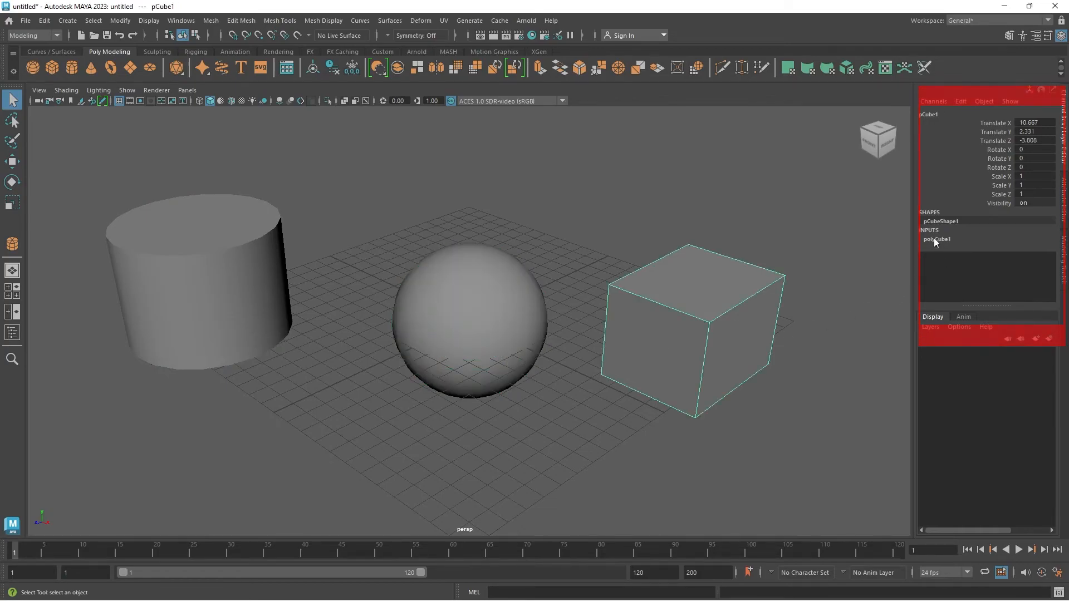
pyautogui.click(544, 251)
# Set the sphere's Subdivisions Axis to 23 in its construction inputs
pyautogui.click(455, 346)
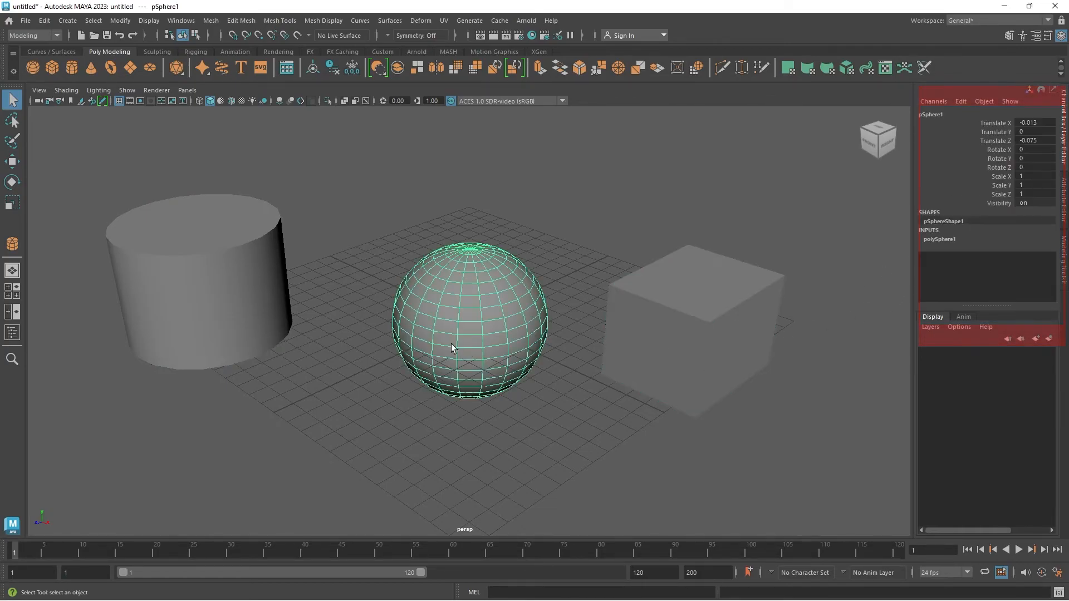
pyautogui.click(941, 240)
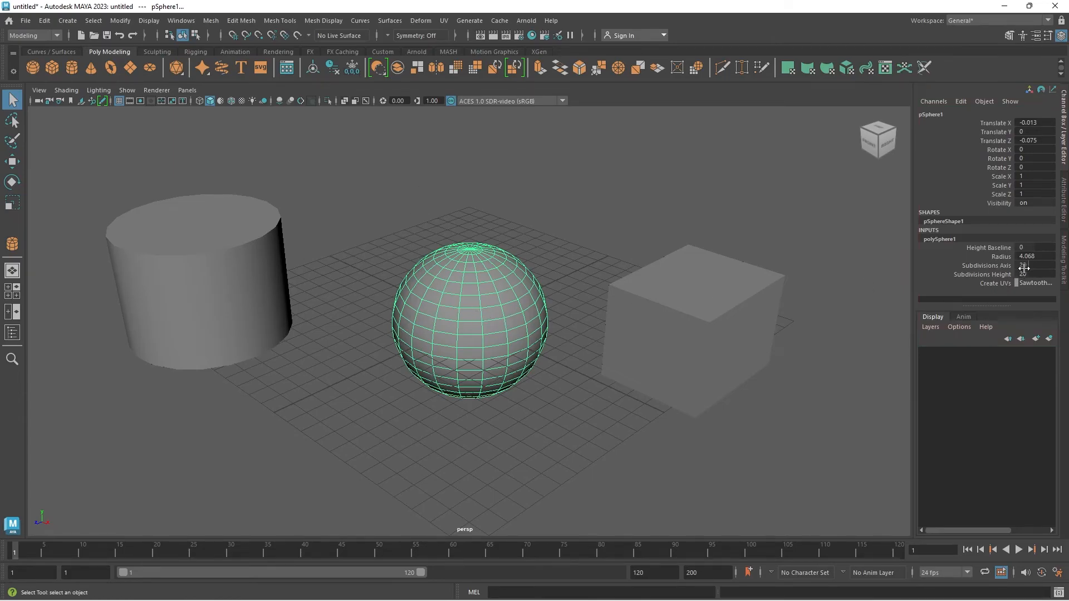
pyautogui.moveTo(1018, 269)
pyautogui.mouseDown()
pyautogui.moveTo(1005, 268)
pyautogui.moveTo(1023, 274)
pyautogui.mouseUp()
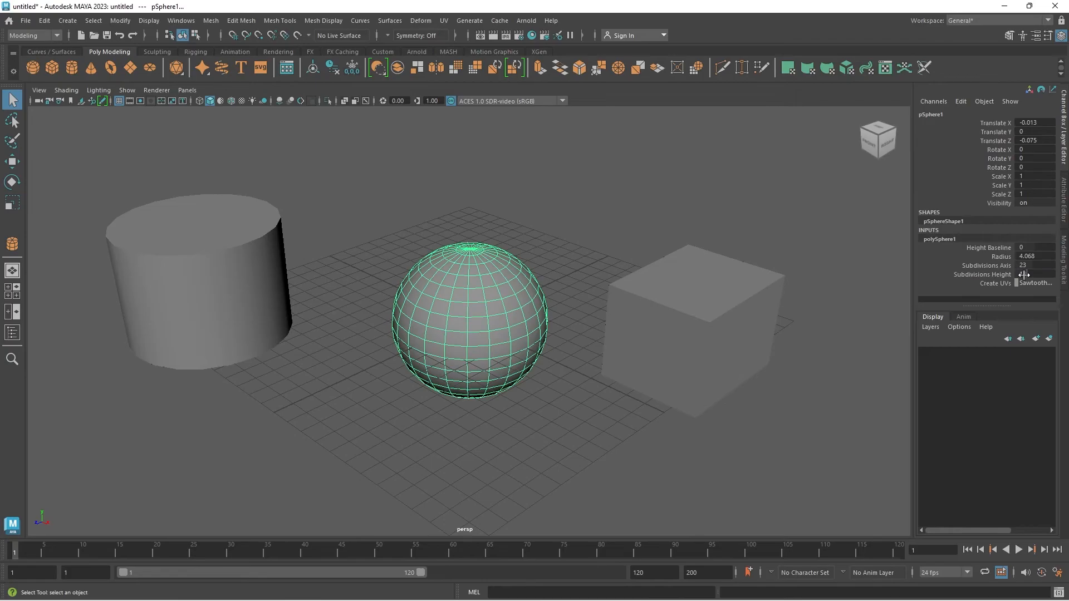
# Set the cube's depth to 18 and its width to 4 in its construction inputs
pyautogui.click(691, 338)
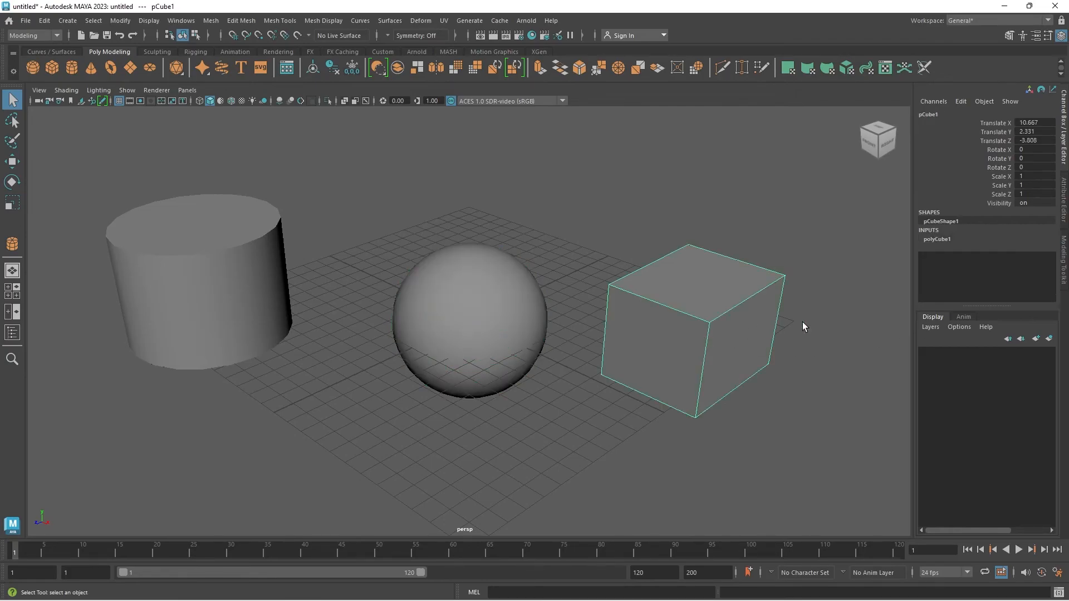
pyautogui.click(938, 239)
pyautogui.click(994, 275)
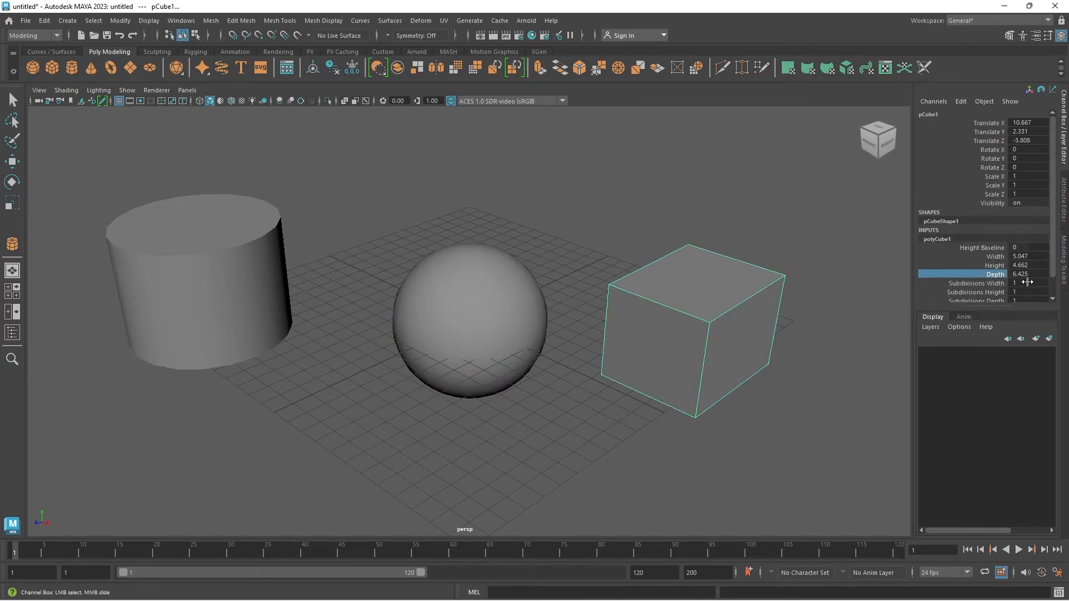
pyautogui.moveTo(1023, 273)
pyautogui.mouseDown(button='middle')
pyautogui.moveTo(1042, 270)
pyautogui.moveTo(1012, 266)
pyautogui.mouseUp(button='middle')
pyautogui.click(1019, 257)
pyautogui.write('4')
pyautogui.press('Return')
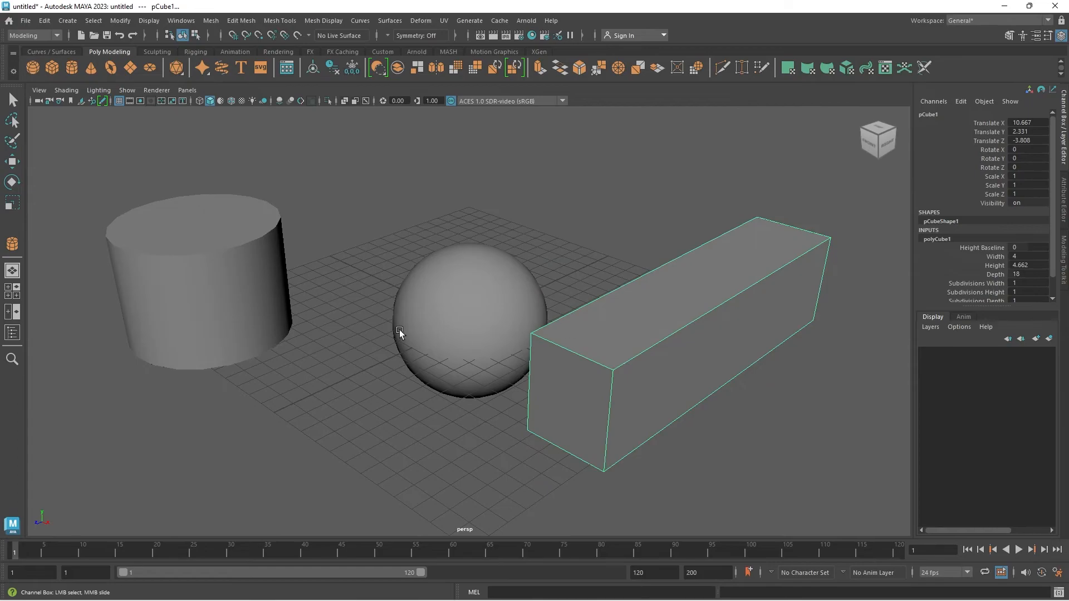
# Set the cylinder's Subdivisions Height to 9 and Subdivisions Caps to 8
pyautogui.click(267, 285)
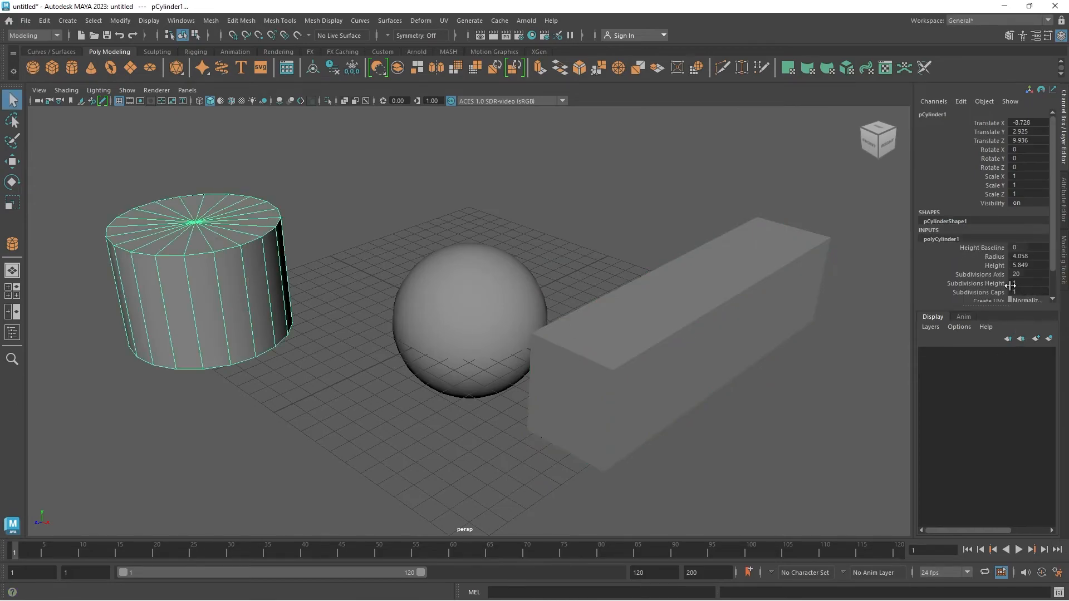
pyautogui.click(1012, 293)
pyautogui.click(997, 293)
pyautogui.moveTo(1023, 293)
pyautogui.keyDown('ctrl'); pyautogui.mouseDown()
pyautogui.moveTo(1043, 293)
pyautogui.moveTo(1027, 294)
pyautogui.moveTo(1030, 282)
pyautogui.mouseUp(); pyautogui.keyUp('ctrl')
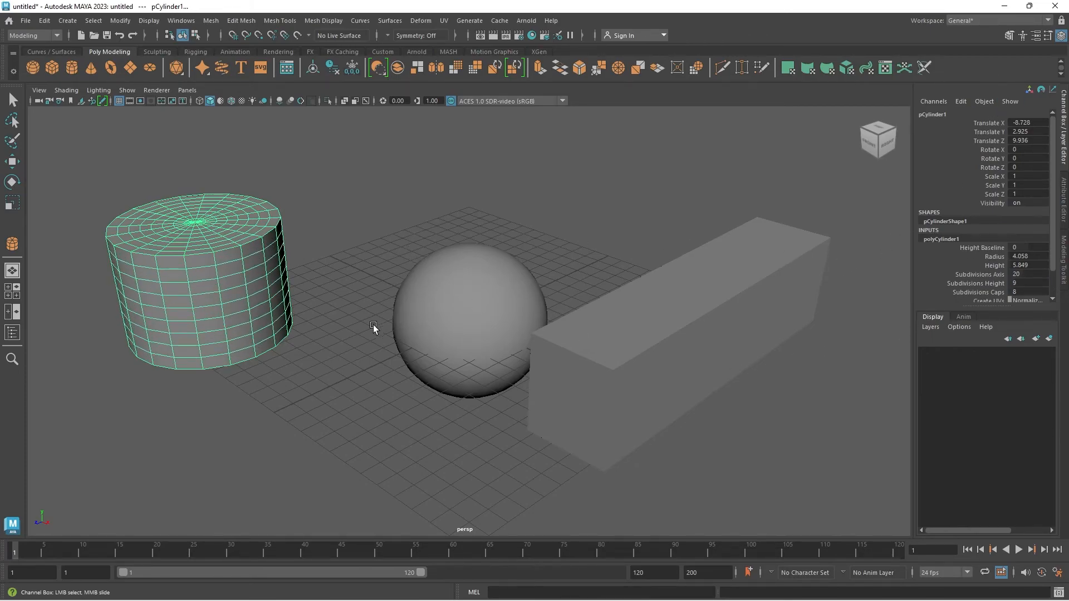
# Move the sphere away from the grid centre to about X -0.59, Z 17.36, in front of the cylinder
pyautogui.press('q')
pyautogui.click(482, 252)
pyautogui.press('w')
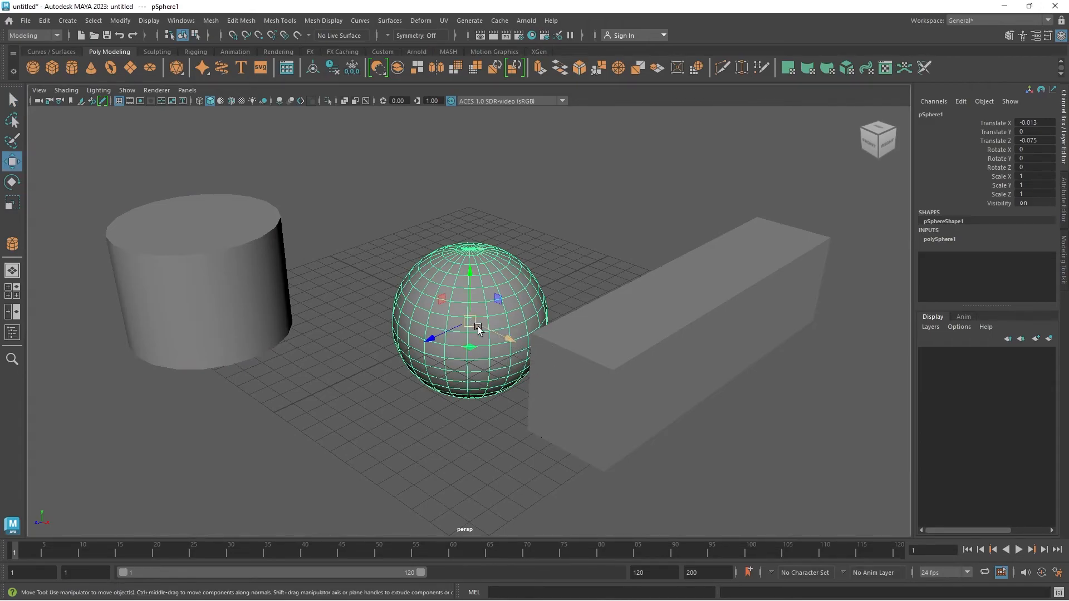
pyautogui.moveTo(501, 335); pyautogui.dragTo(103, 490)
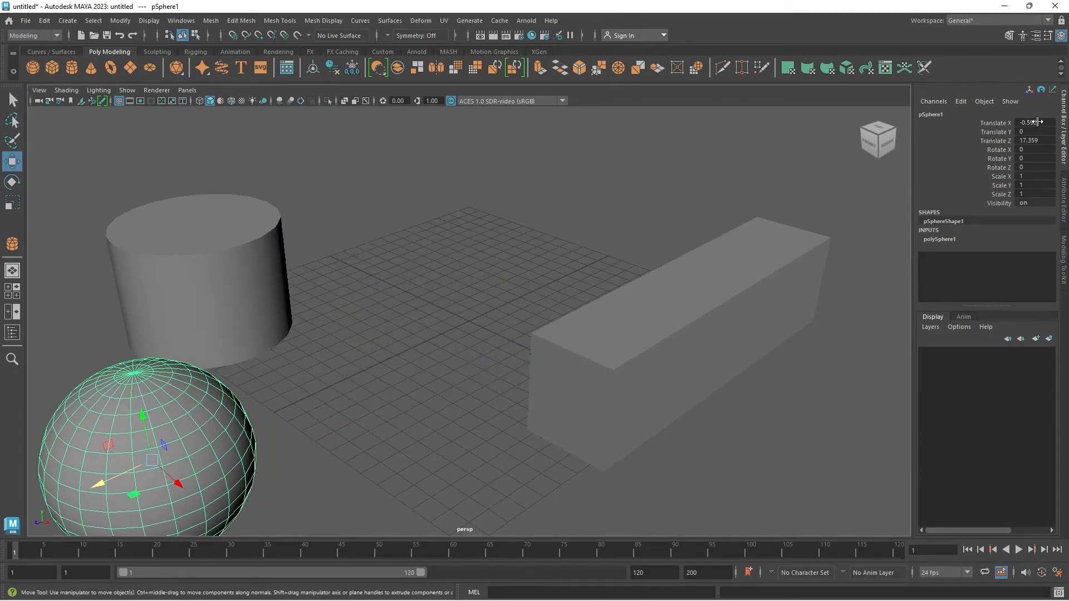
# Reset the sphere's Translate X, Y and Z to 0 and deselect it
pyautogui.moveTo(1036, 122); pyautogui.dragTo(1036, 141)
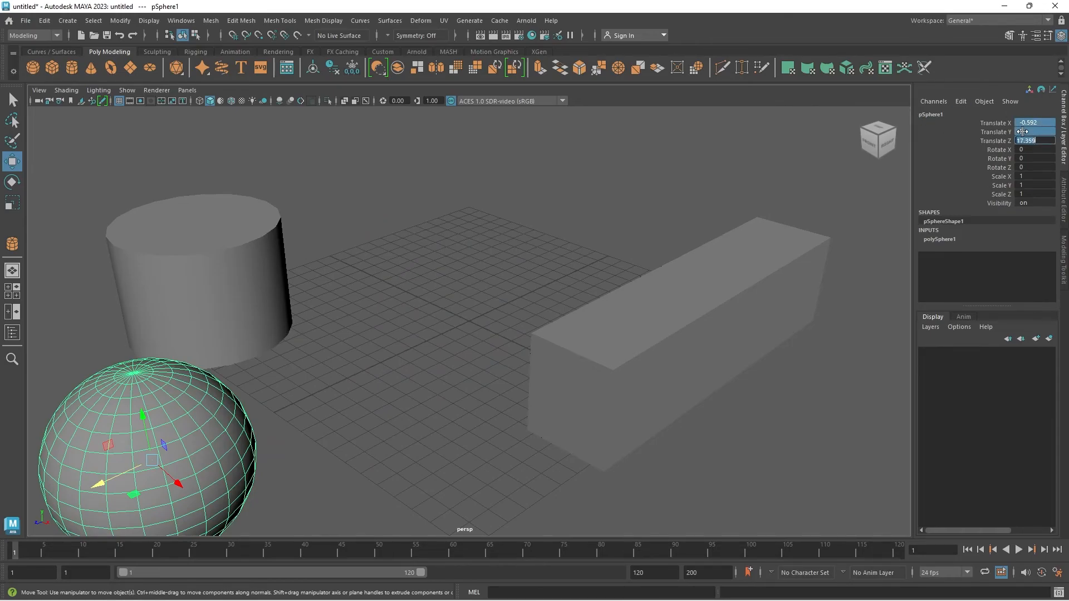
pyautogui.press('Return')
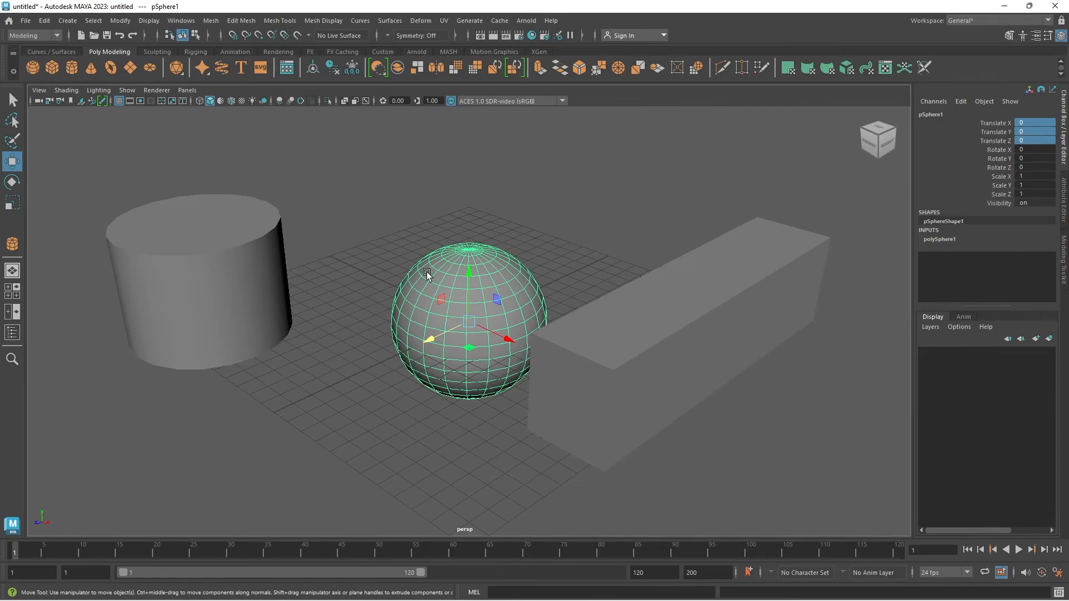
pyautogui.click(417, 239)
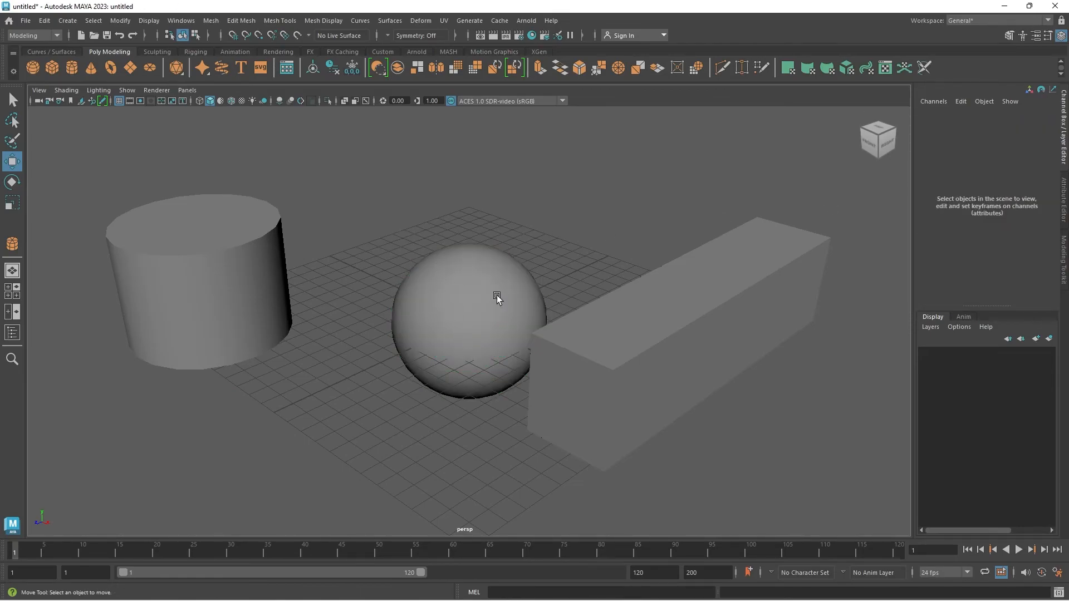
# Select the cylinder, sphere and elongated box together
pyautogui.scroll(-5, 493, 267)
pyautogui.moveTo(196, 210); pyautogui.dragTo(734, 431)
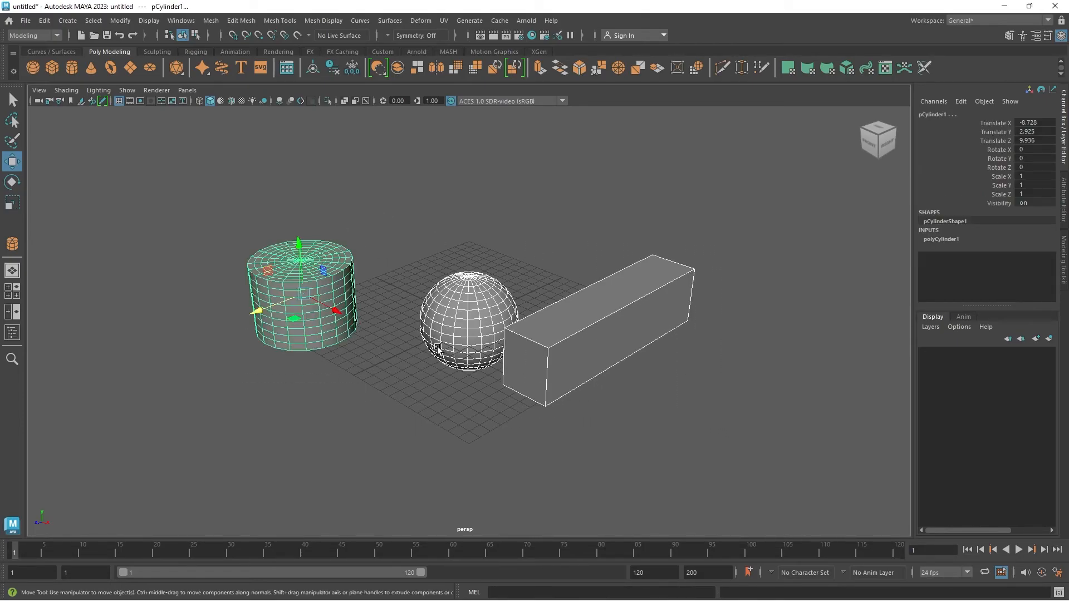
pyautogui.scroll(3, 458, 317)
pyautogui.scroll(-2, 461, 321)
pyautogui.click(342, 264)
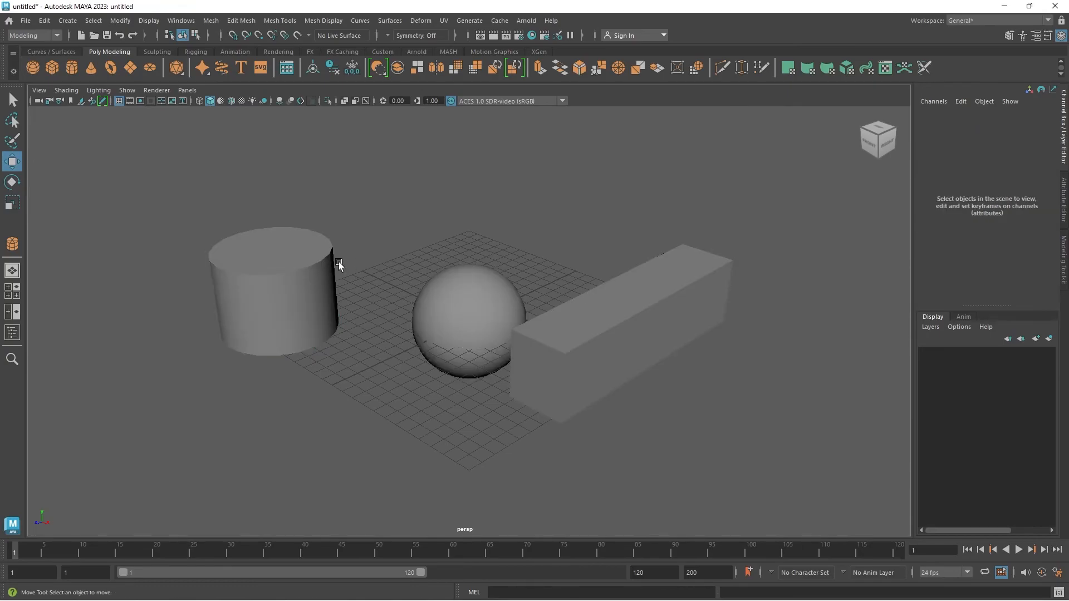
pyautogui.moveTo(241, 232); pyautogui.dragTo(770, 391)
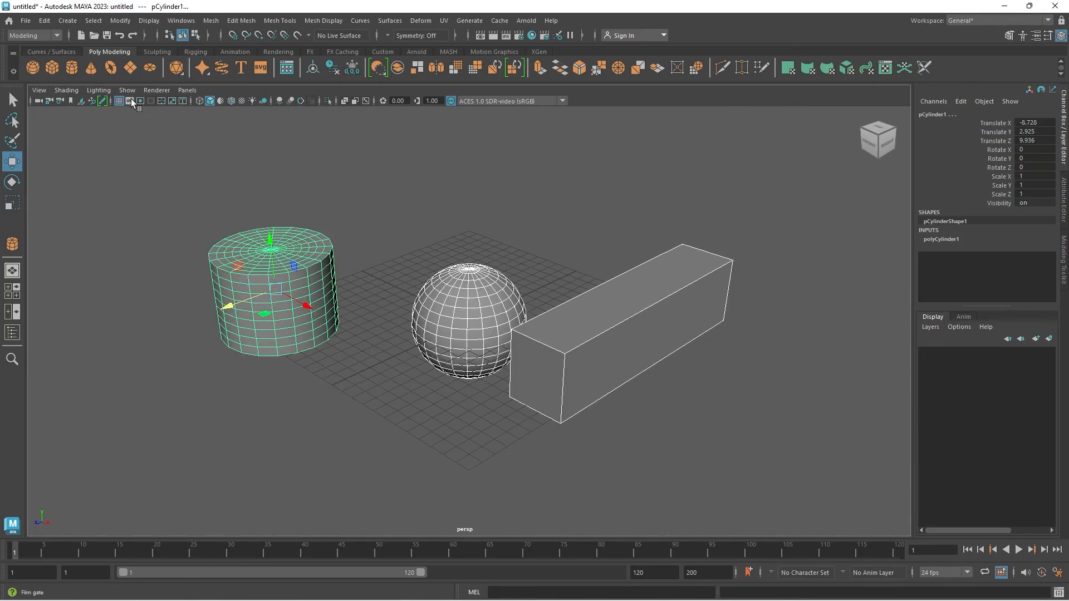
# Browse the polygon primitives available for creation, and delete the cylinder, sphere and box from the scene
pyautogui.click(65, 23)
pyautogui.moveTo(162, 64)
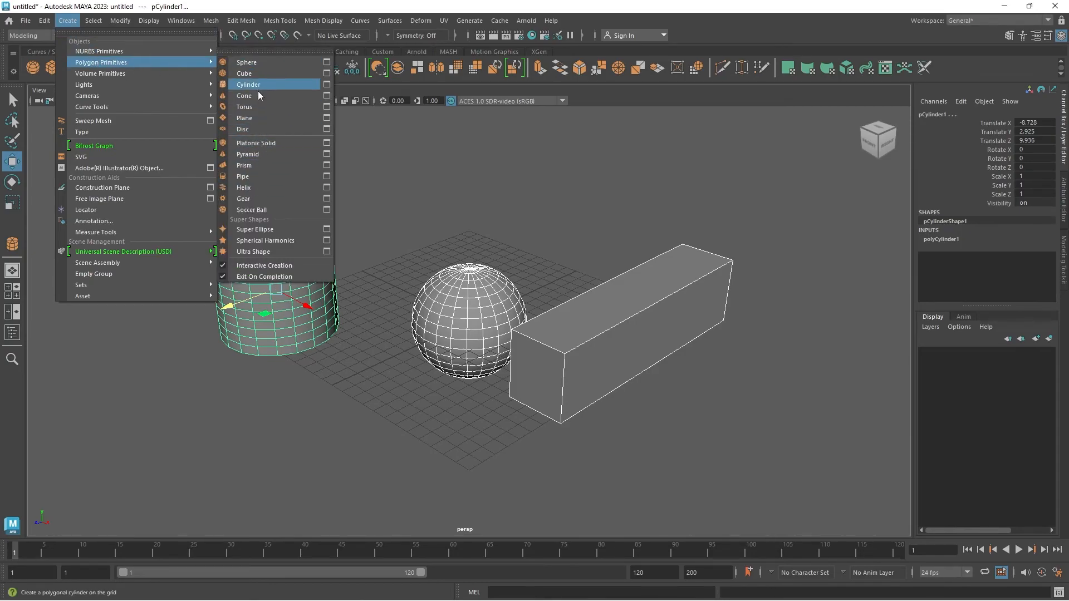
pyautogui.click(257, 63)
pyautogui.moveTo(136, 199); pyautogui.dragTo(800, 401)
pyautogui.press('Delete')
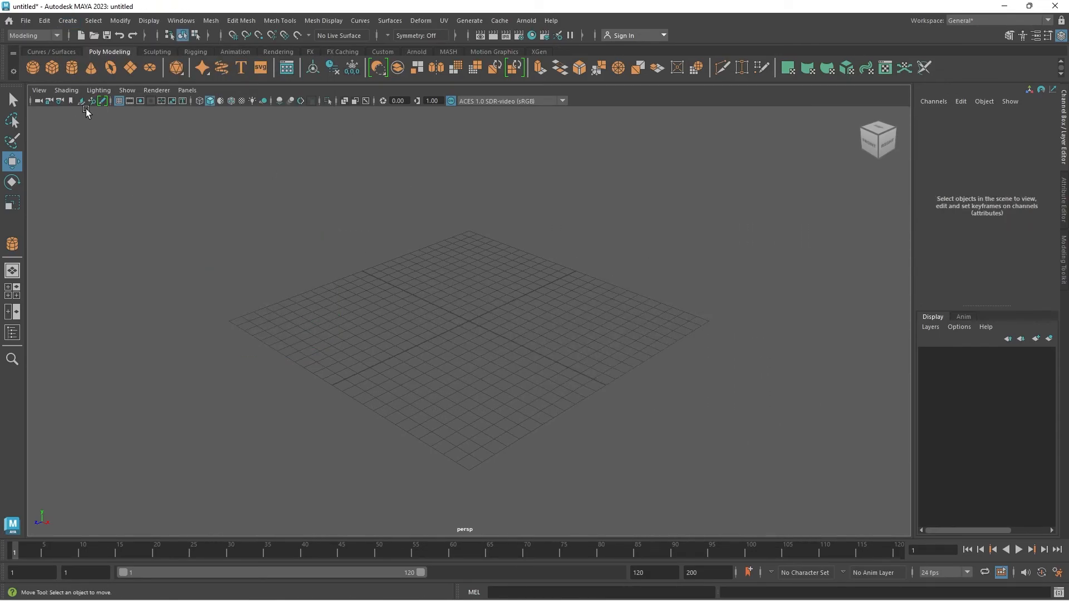
# Create a polygon cube about 5.85 wide, 4.14 high and 6.45 deep near the grid centre and activate the Move tool
pyautogui.click(52, 67)
pyautogui.moveTo(465, 320); pyautogui.dragTo(592, 262)
pyautogui.press('w')
# Switch the cube to edge selection and select several individual edges, followed by all of its edges together
pyautogui.scroll(3, 582, 268)
pyautogui.keyDown('alt'); pyautogui.moveTo(518, 289); pyautogui.dragTo(345, 390, button='middle'); pyautogui.keyUp('alt')
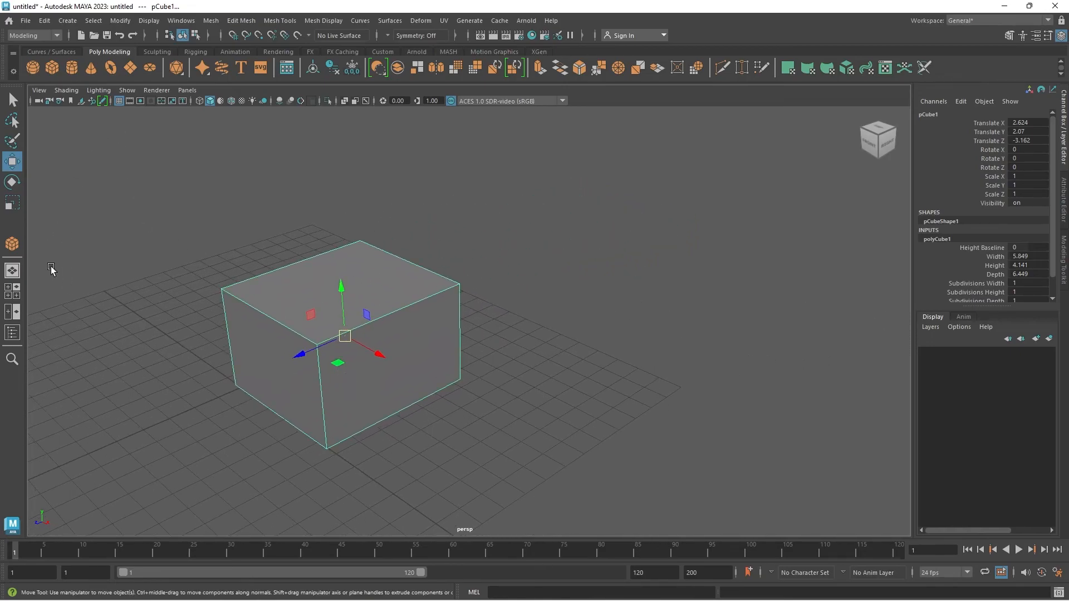
pyautogui.keyDown('alt'); pyautogui.moveTo(422, 359); pyautogui.dragTo(385, 386); pyautogui.keyUp('alt')
pyautogui.scroll(3, 390, 387)
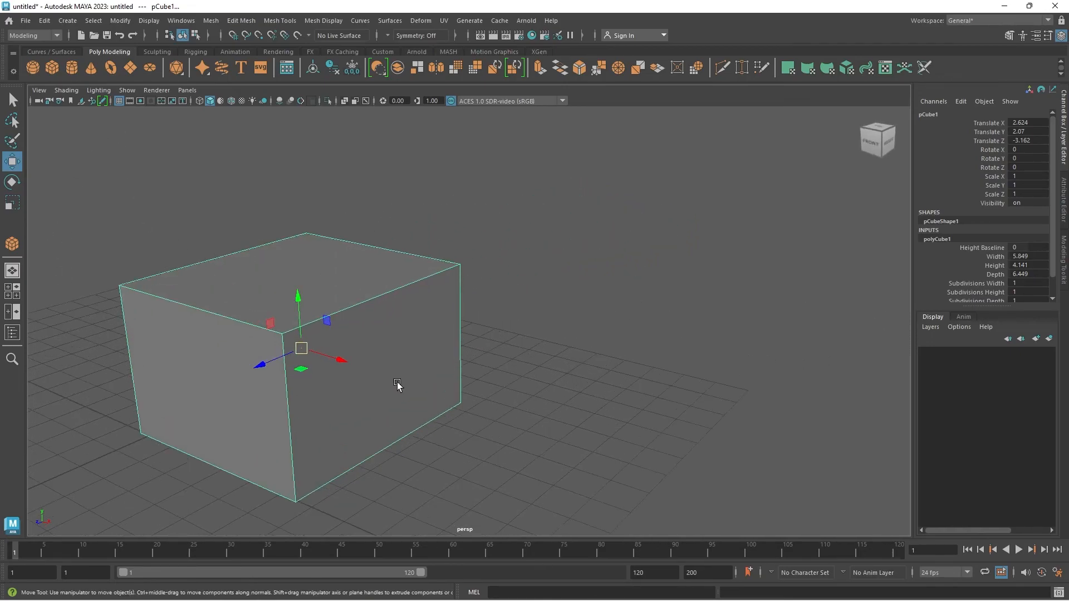
pyautogui.keyDown('alt'); pyautogui.moveTo(396, 386); pyautogui.dragTo(614, 346, button='middle'); pyautogui.keyUp('alt')
pyautogui.moveTo(616, 282); pyautogui.dragTo(620, 254, button='right')
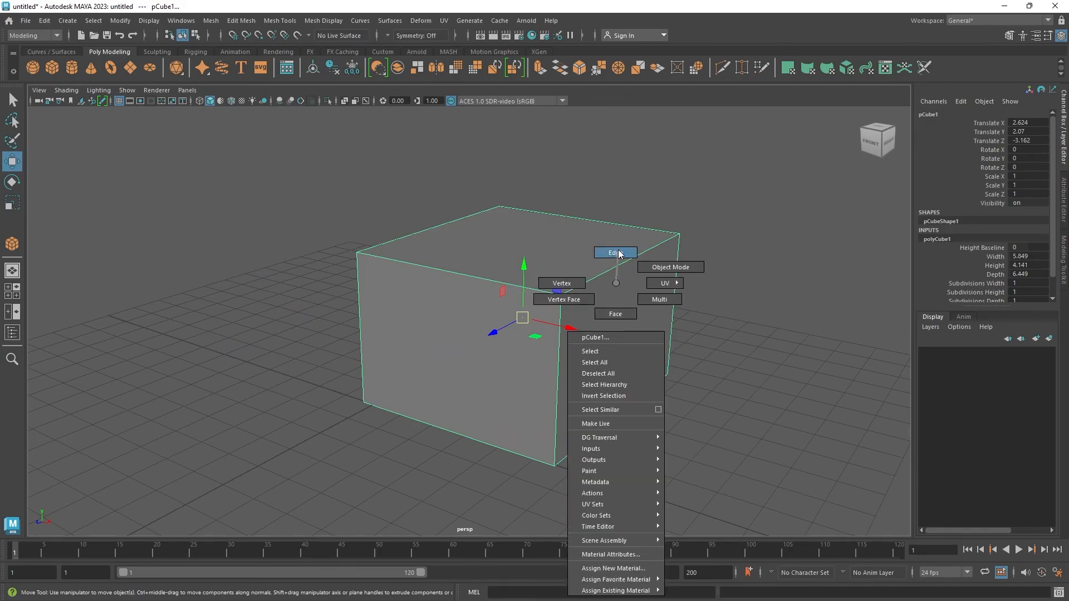
pyautogui.moveTo(624, 256)
pyautogui.mouseDown(button='right')
pyautogui.moveTo(582, 284)
pyautogui.moveTo(614, 316)
pyautogui.moveTo(612, 257)
pyautogui.mouseUp(button='right')
pyautogui.click(614, 266)
pyautogui.click(555, 359)
pyautogui.click(611, 421)
pyautogui.click(459, 434)
pyautogui.moveTo(299, 162); pyautogui.dragTo(828, 505)
# Switch the cube to vertex selection and select its top corner vertices one by one
pyautogui.moveTo(642, 286); pyautogui.dragTo(643, 287, button='right')
pyautogui.press('F9')
pyautogui.click(561, 294)
pyautogui.click(679, 234)
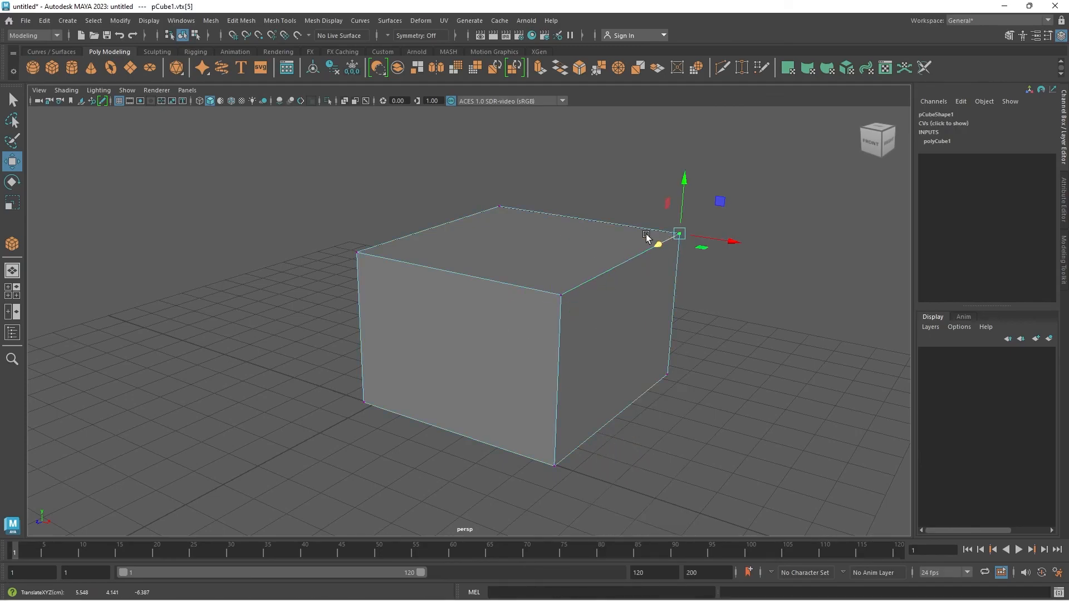
pyautogui.click(510, 215)
pyautogui.click(370, 268)
# Switch to face selection, select individual cube faces and move the +X side face inward to about X 5.12
pyautogui.moveTo(551, 269); pyautogui.dragTo(551, 300, button='right')
pyautogui.click(544, 268)
pyautogui.click(522, 325)
pyautogui.click(574, 390)
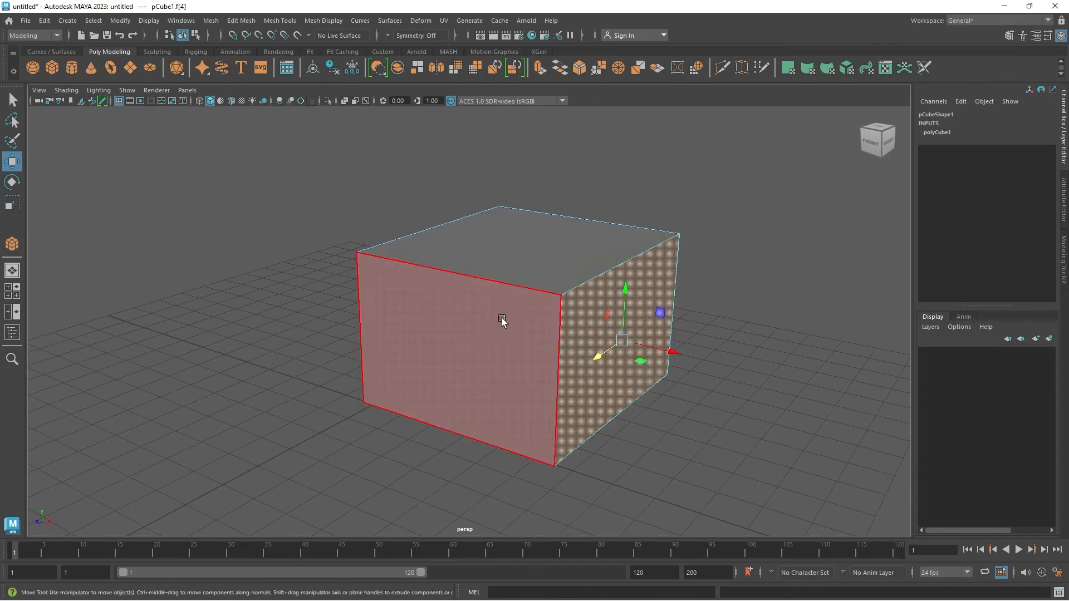
pyautogui.moveTo(677, 356); pyautogui.dragTo(664, 301)
pyautogui.hotkey('ctrl', 'z')
# Move the top front vertex of the +X side face inward along Z to about -0.6
pyautogui.press('F9')
pyautogui.click(543, 290)
pyautogui.moveTo(517, 307)
pyautogui.mouseDown()
pyautogui.moveTo(506, 310)
pyautogui.moveTo(533, 314)
pyautogui.mouseUp()
# Switch to edge selection and raise the top edge of the +X side face slightly along Y
pyautogui.moveTo(637, 273); pyautogui.dragTo(638, 242, button='right')
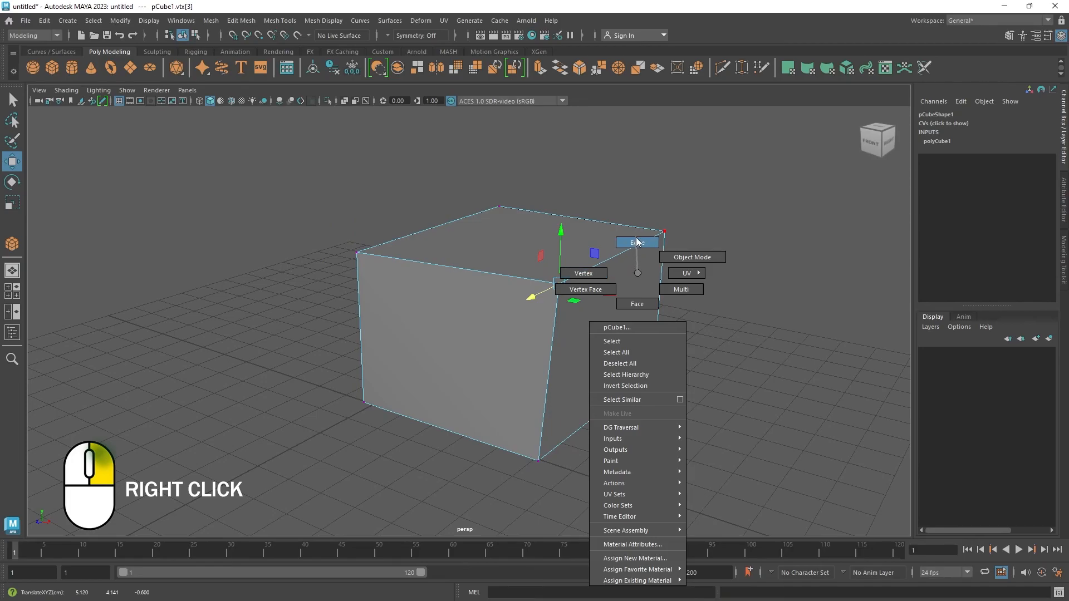
pyautogui.moveTo(634, 310); pyautogui.dragTo(638, 242, button='right')
pyautogui.click(604, 274)
pyautogui.moveTo(611, 245); pyautogui.dragTo(612, 226)
# Select the cube's +X side face in face mode and move it outward along X to about 5.55
pyautogui.moveTo(588, 270); pyautogui.dragTo(604, 318, button='right')
pyautogui.click(604, 319)
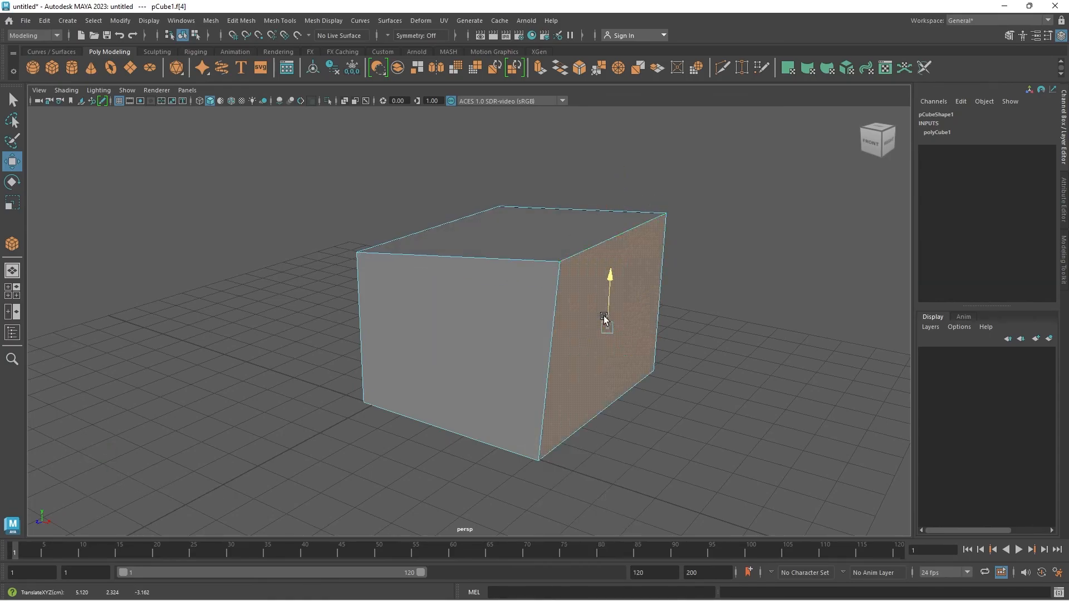
pyautogui.moveTo(669, 363)
pyautogui.mouseDown()
pyautogui.moveTo(804, 382)
pyautogui.moveTo(668, 362)
pyautogui.mouseUp()
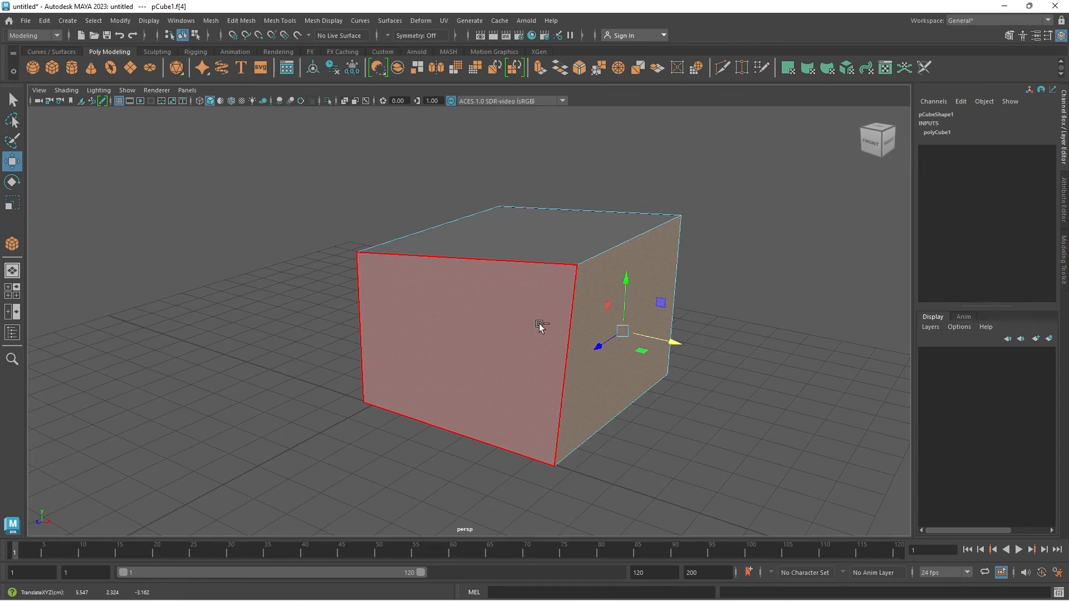
# Undo the recent face, edge and vertex moves on the cube
pyautogui.hotkey('ctrl', 'z')
pyautogui.hotkey('ctrl', 'z')
pyautogui.hotkey('ctrl', 'z')
pyautogui.hotkey('ctrl', 'z')
pyautogui.hotkey('ctrl', 'z')
pyautogui.hotkey('ctrl', 'z')
pyautogui.hotkey('ctrl', 'z')
pyautogui.hotkey('ctrl', 'z')
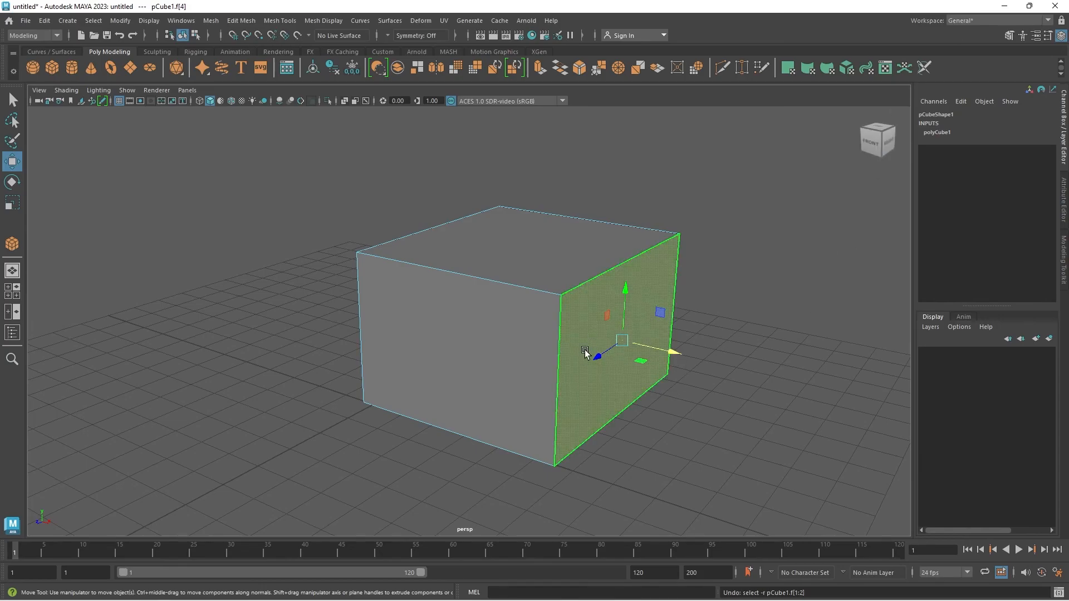
# Start a face extrusion on the cube's selected +X side face
pyautogui.keyDown('alt'); pyautogui.moveTo(504, 388); pyautogui.dragTo(559, 211); pyautogui.keyUp('alt')
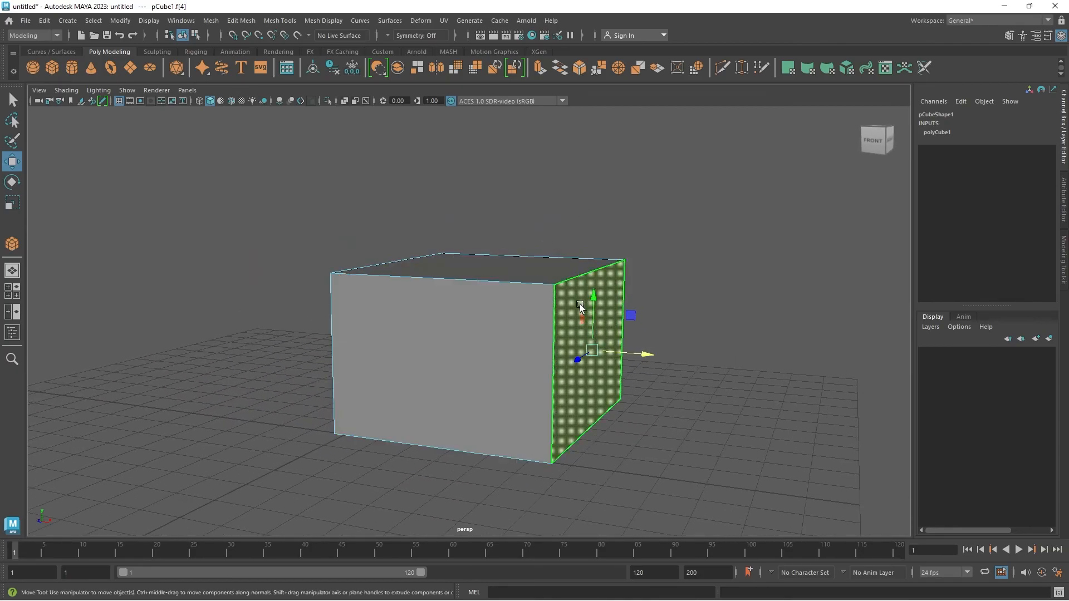
pyautogui.keyDown('alt'); pyautogui.moveTo(578, 317); pyautogui.dragTo(510, 333); pyautogui.keyUp('alt')
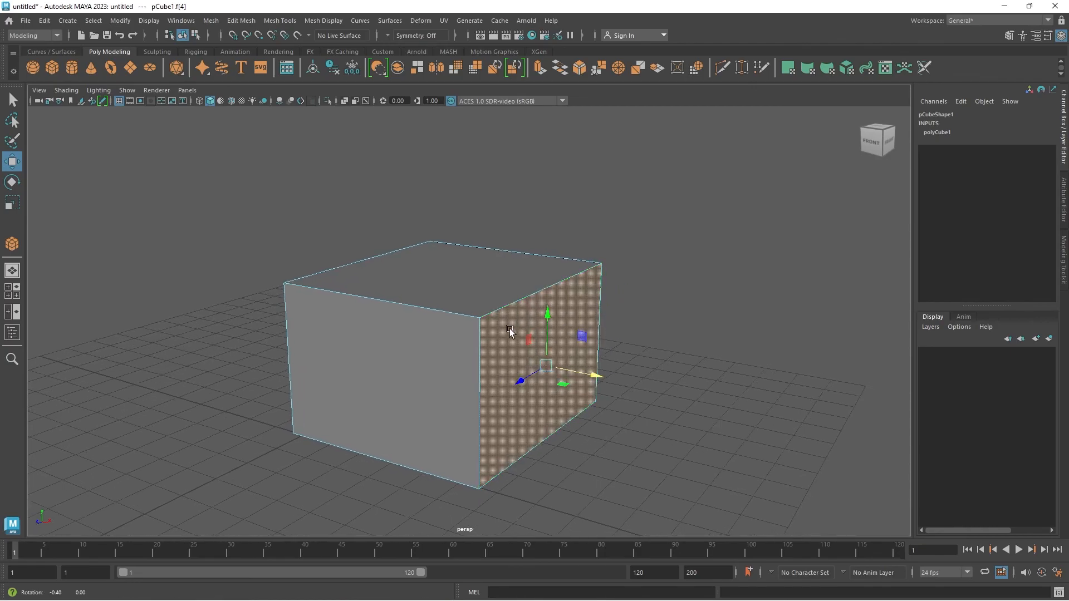
pyautogui.rightClick(574, 284)
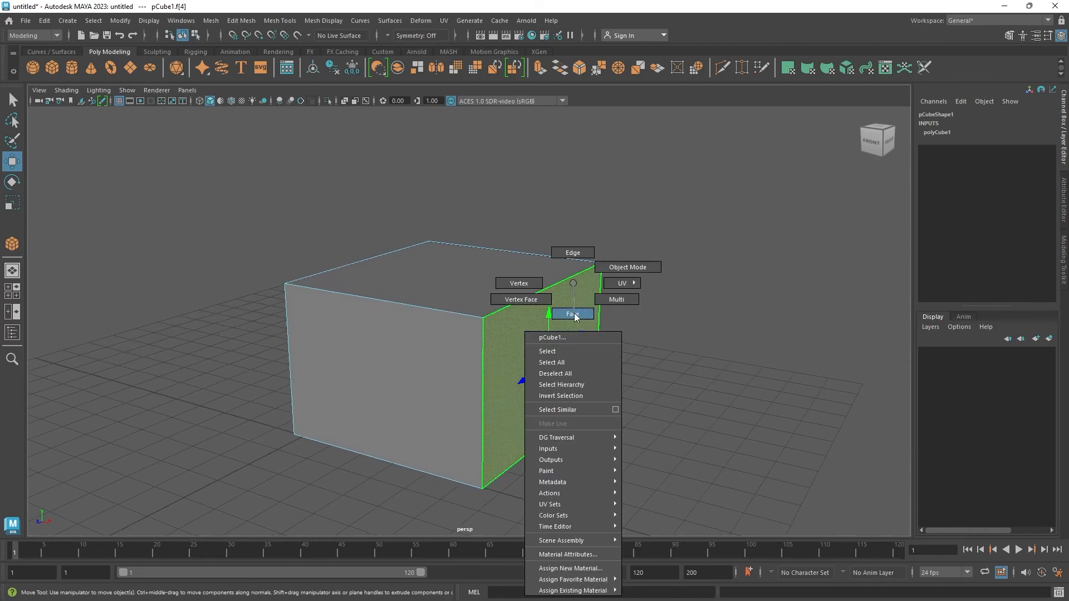
pyautogui.click(574, 314)
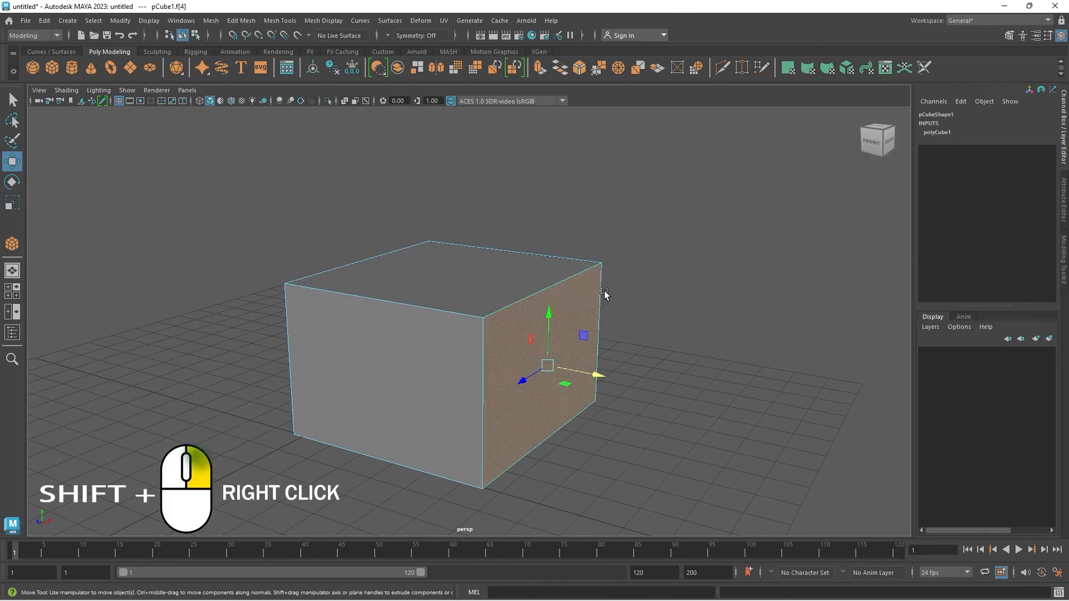
pyautogui.keyDown('shift'); pyautogui.rightClick(586, 292); pyautogui.keyUp('shift')
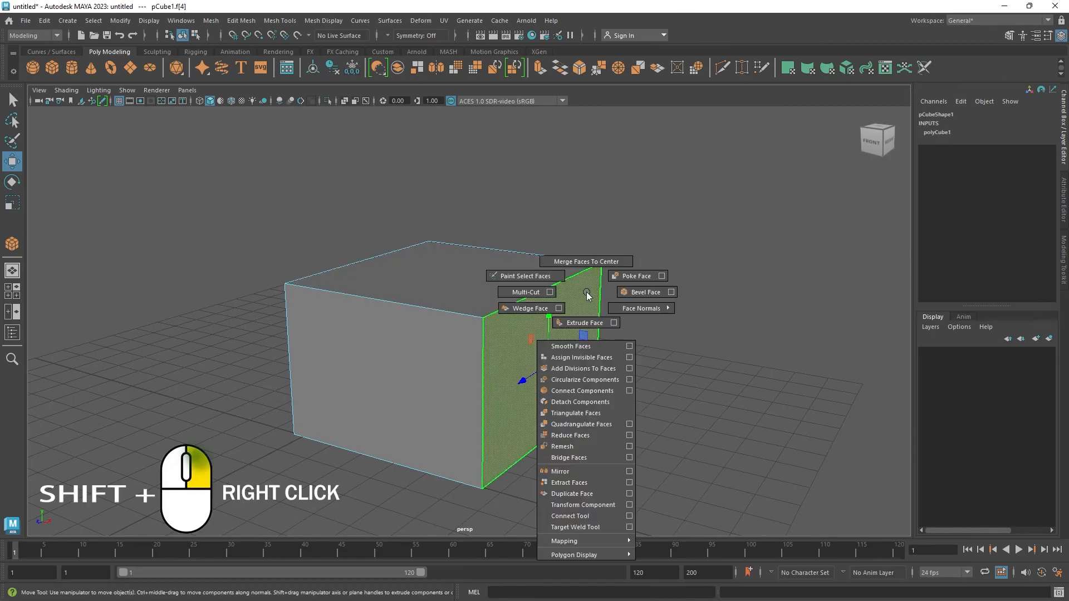
pyautogui.click(586, 323)
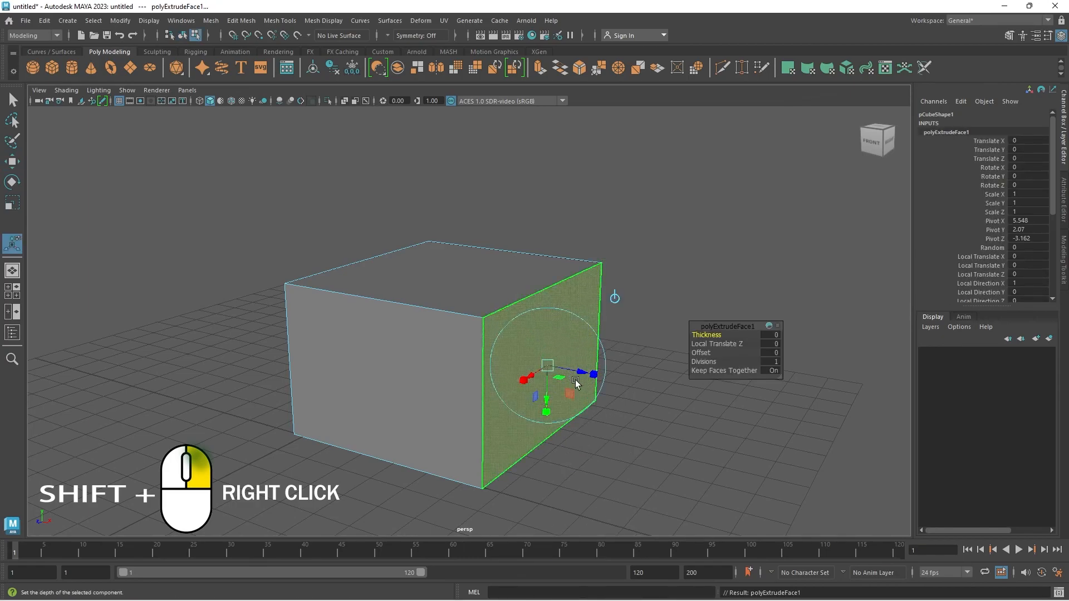
# Move the extruded +X face outward along X and scale it down to form a tapered block
pyautogui.press('w')
pyautogui.keyDown('alt'); pyautogui.moveTo(579, 383); pyautogui.dragTo(770, 432); pyautogui.keyUp('alt')
pyautogui.keyDown('alt'); pyautogui.moveTo(713, 430); pyautogui.dragTo(519, 384, button='middle'); pyautogui.keyUp('alt')
pyautogui.keyDown('alt'); pyautogui.moveTo(521, 379); pyautogui.dragTo(502, 426); pyautogui.keyUp('alt')
pyautogui.press('r')
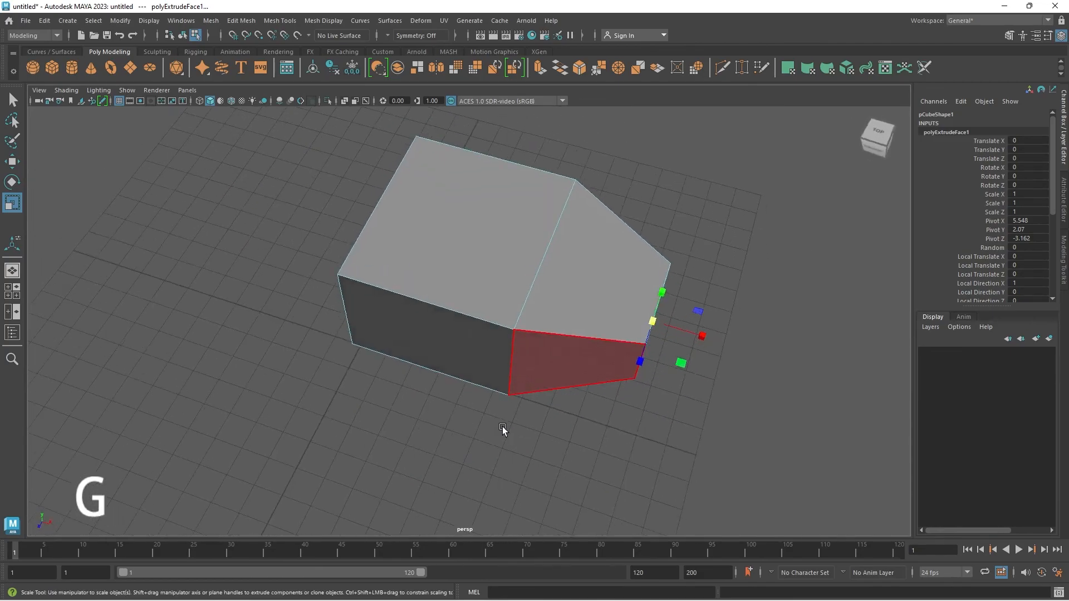
# Select the cube's front and back faces together and extrude them outward
pyautogui.click(440, 352)
pyautogui.keyDown('alt'); pyautogui.moveTo(440, 352); pyautogui.dragTo(451, 405); pyautogui.keyUp('alt')
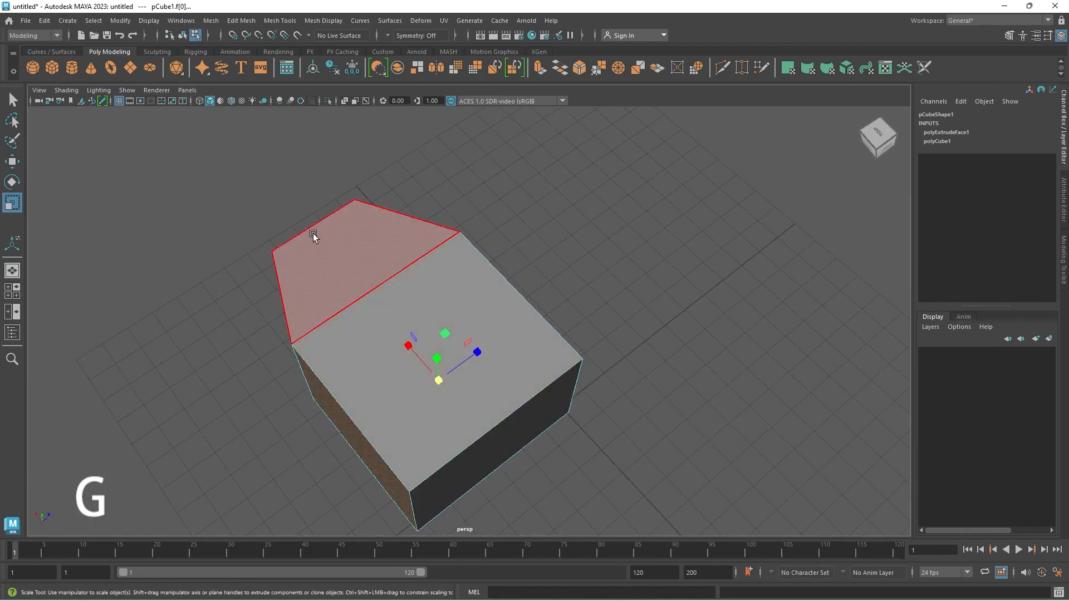
pyautogui.keyDown('alt'); pyautogui.moveTo(520, 351); pyautogui.dragTo(461, 346); pyautogui.keyUp('alt')
pyautogui.keyDown('shift'); pyautogui.moveTo(460, 289); pyautogui.dragTo(464, 316, button='right'); pyautogui.keyUp('shift')
pyautogui.keyDown('alt'); pyautogui.moveTo(464, 317); pyautogui.dragTo(553, 289); pyautogui.keyUp('alt')
pyautogui.moveTo(534, 350); pyautogui.dragTo(539, 412)
pyautogui.keyDown('alt'); pyautogui.moveTo(539, 412); pyautogui.dragTo(542, 299); pyautogui.keyUp('alt')
# Repeat the face extrusion, moving and scaling the new faces to form multi-segment tapered arms around the cube
pyautogui.press('g')
pyautogui.press('F10')
pyautogui.click(429, 353)
pyautogui.press('w')
pyautogui.press('g')
pyautogui.press('g')
pyautogui.press('w')
pyautogui.keyDown('alt'); pyautogui.moveTo(427, 300); pyautogui.dragTo(466, 362); pyautogui.keyUp('alt')
pyautogui.press('r')
pyautogui.click(569, 386)
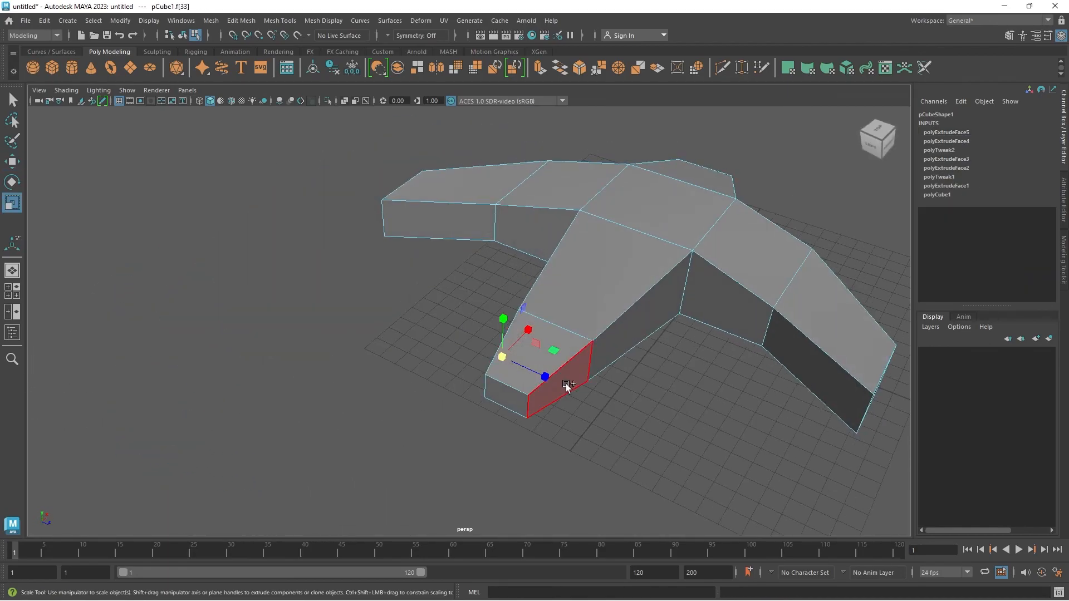
# Extrude two more times from the branching shape, moving and scaling the new faces to add an upright tapered fin
pyautogui.press('g')
pyautogui.moveTo(568, 386); pyautogui.dragTo(434, 289)
pyautogui.press('w')
pyautogui.press('g')
pyautogui.press('r')
pyautogui.moveTo(576, 275); pyautogui.dragTo(540, 353)
pyautogui.scroll(5, 534, 306)
pyautogui.click(535, 306)
pyautogui.keyDown('alt'); pyautogui.moveTo(535, 306); pyautogui.dragTo(584, 308); pyautogui.keyUp('alt')
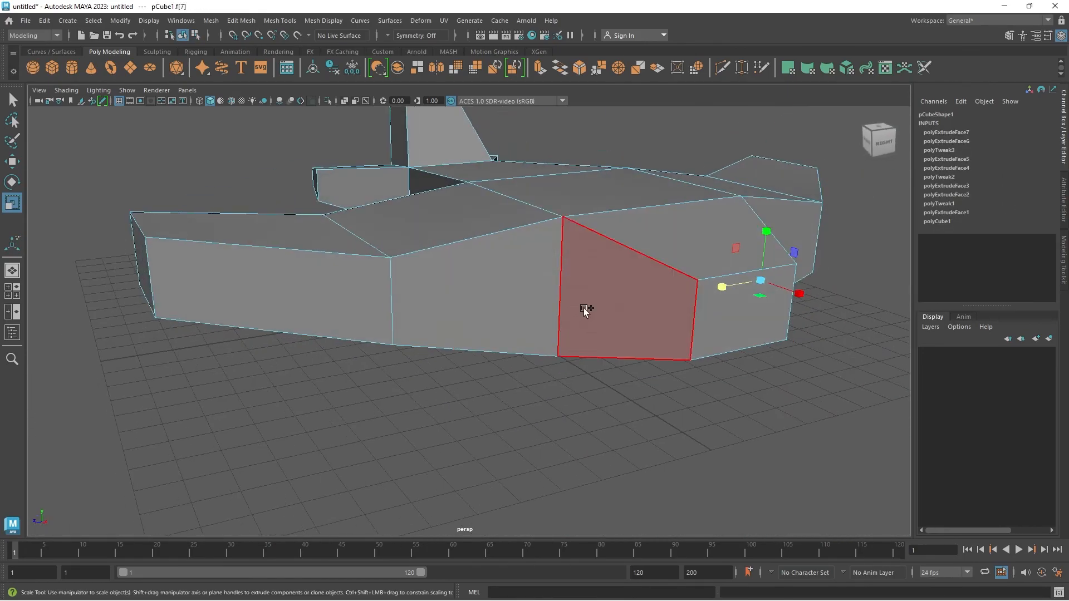